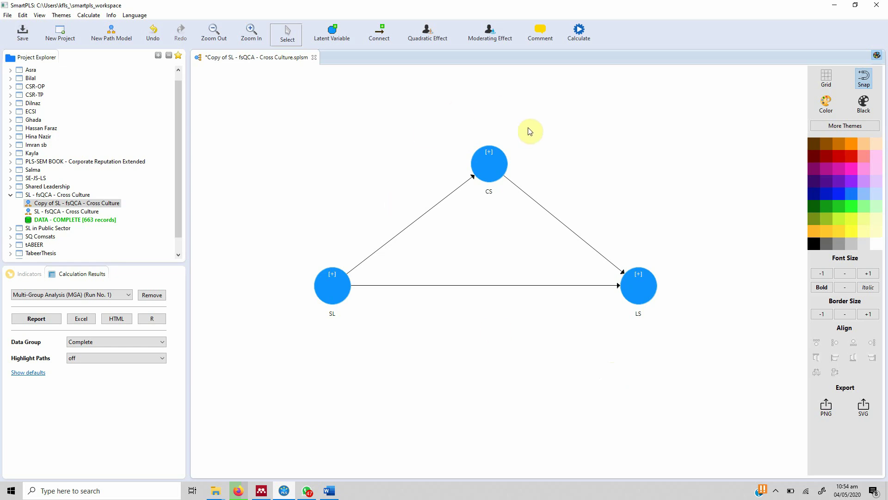
# - Select the SL, CS and LS constructs on the path model
pyautogui.click(337, 300)
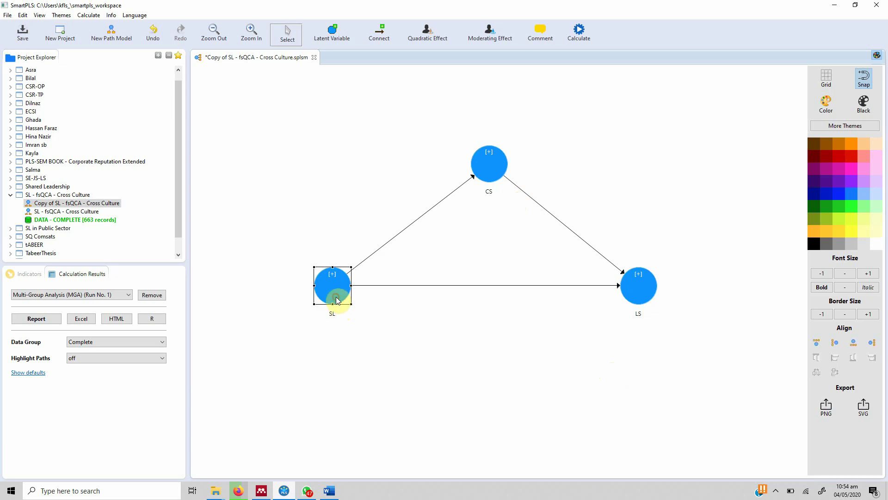
pyautogui.click(489, 174)
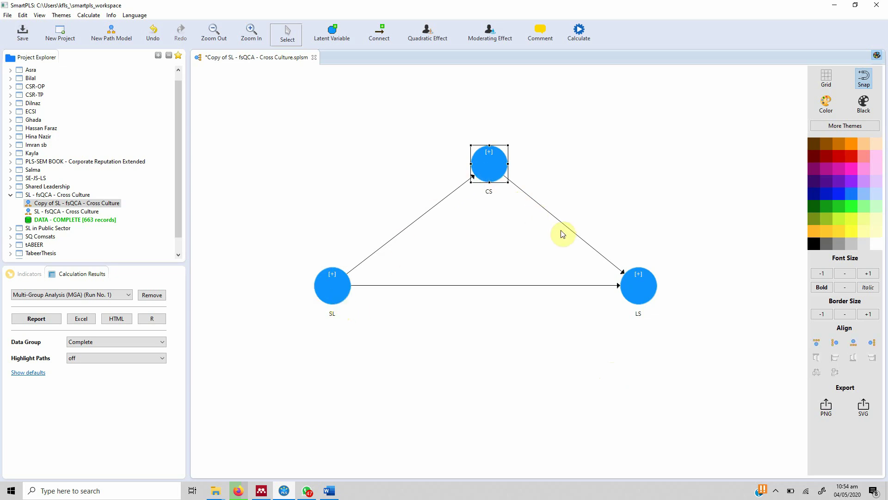
pyautogui.click(632, 295)
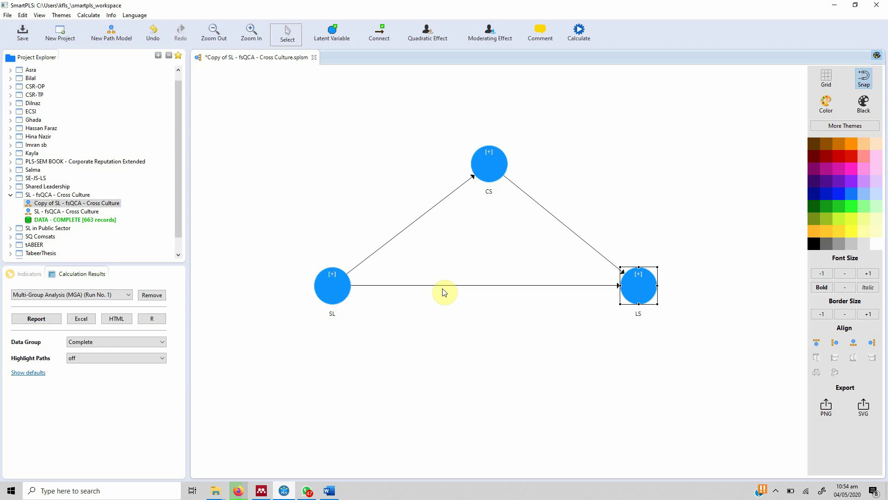
# - Generate data groups from DATA - COMPLETE by Country, using the GROUP_Country name prefix
pyautogui.doubleClick(100, 221)
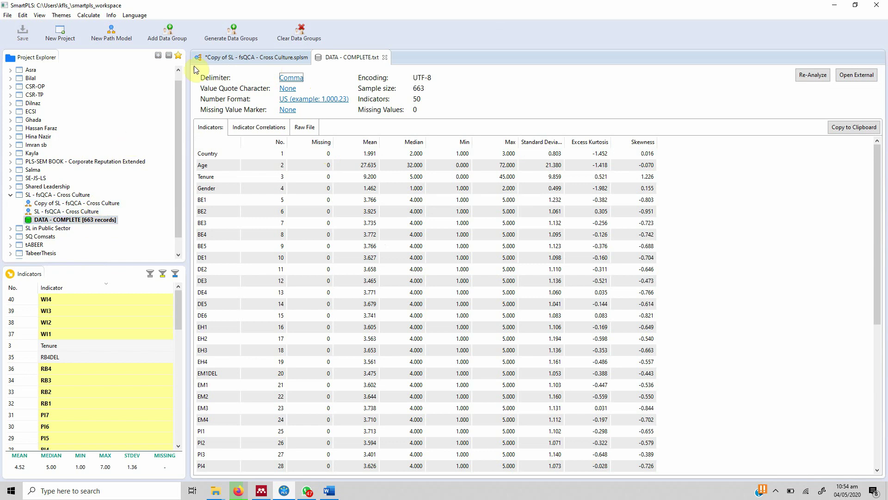
pyautogui.click(240, 37)
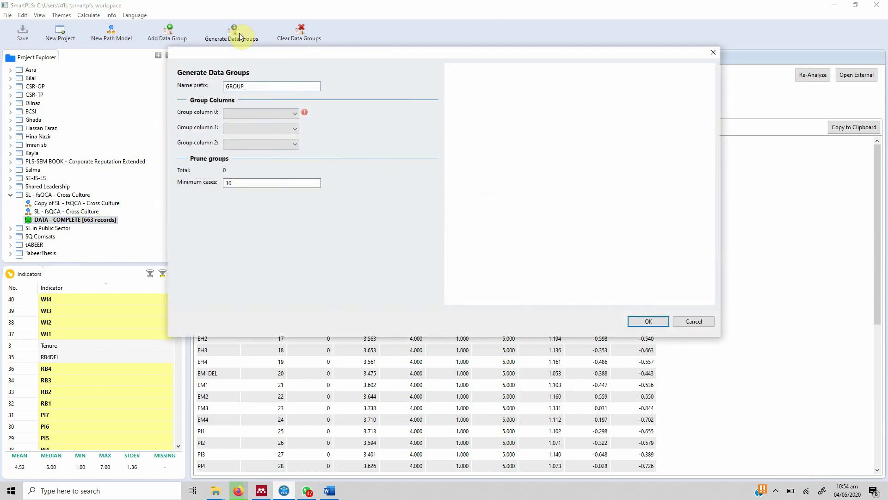
pyautogui.click(258, 84)
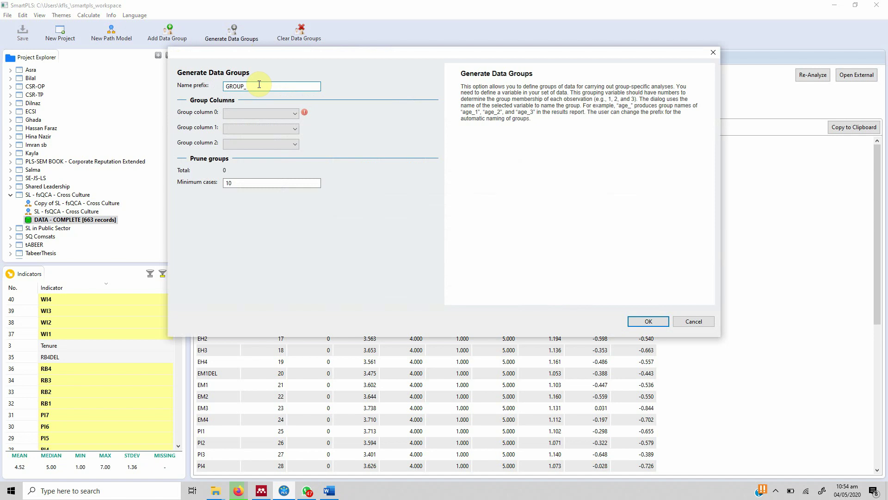
pyautogui.write('Country')
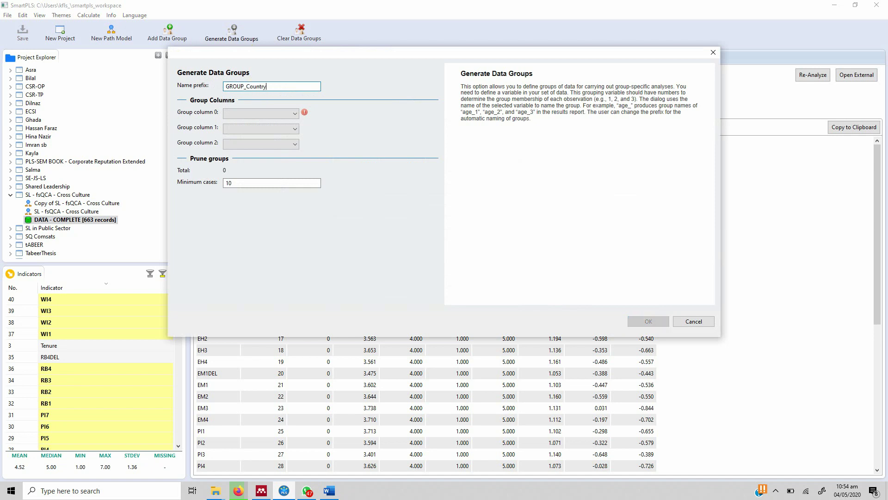
pyautogui.click(285, 114)
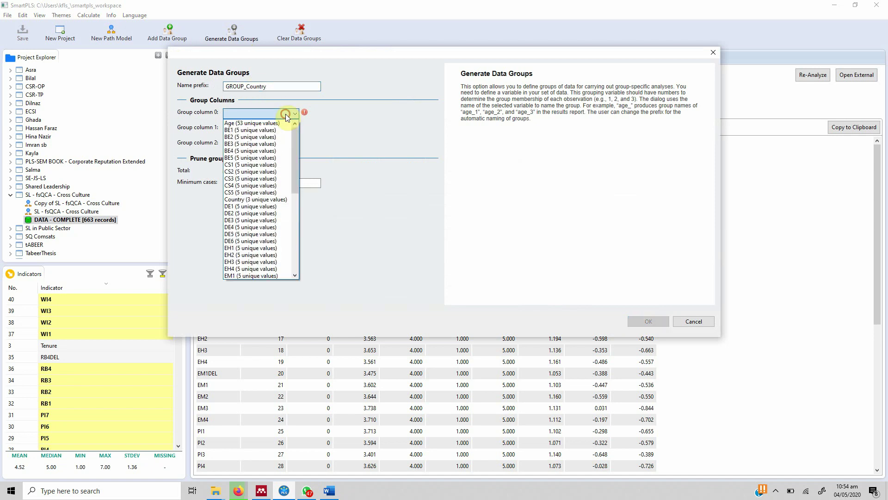
pyautogui.click(283, 203)
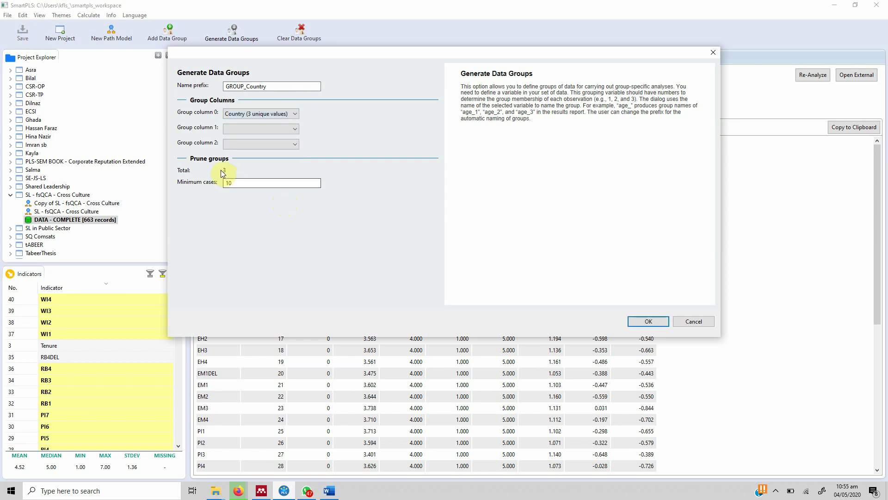
pyautogui.click(231, 184)
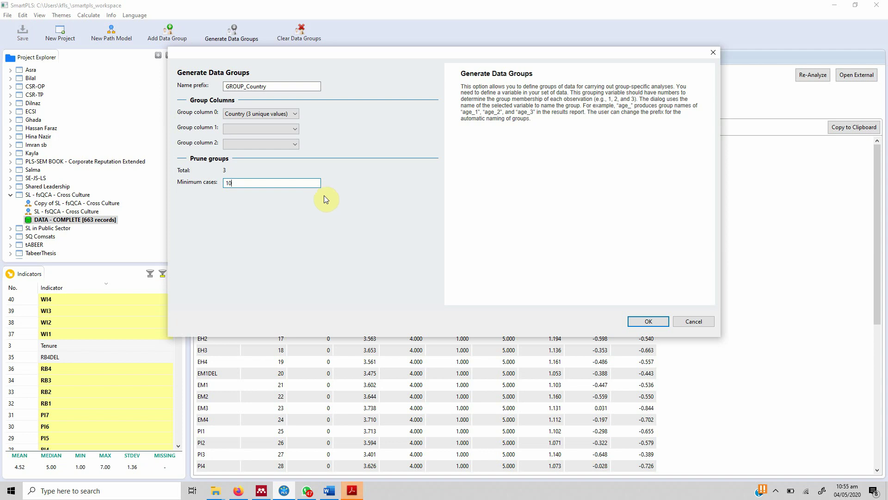
pyautogui.click(648, 323)
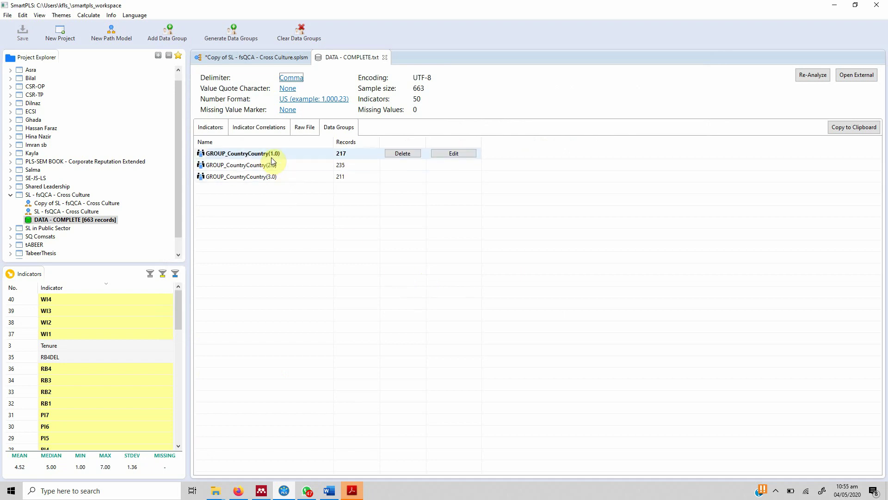
# - Rename the country groups with values 1.0 and 3.0 to Spain and Pakistan
pyautogui.moveTo(295, 151)
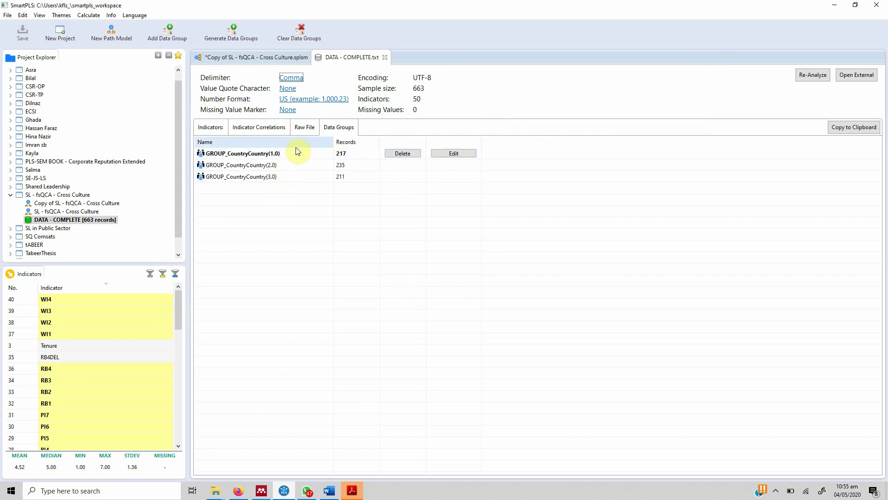
pyautogui.click(450, 156)
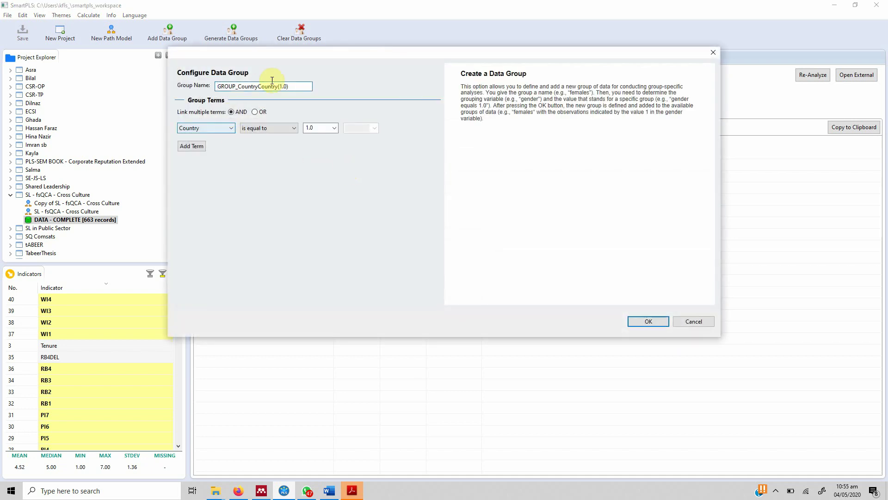
pyautogui.moveTo(301, 86); pyautogui.dragTo(164, 79)
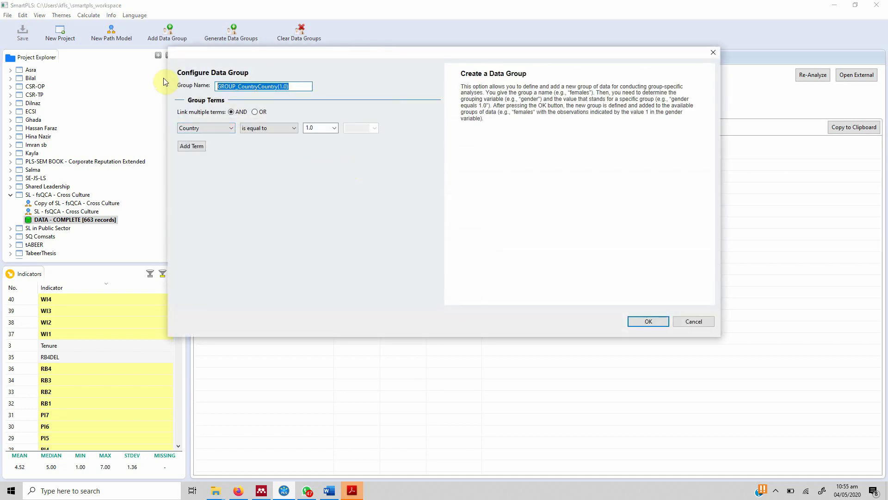
pyautogui.write('Spain')
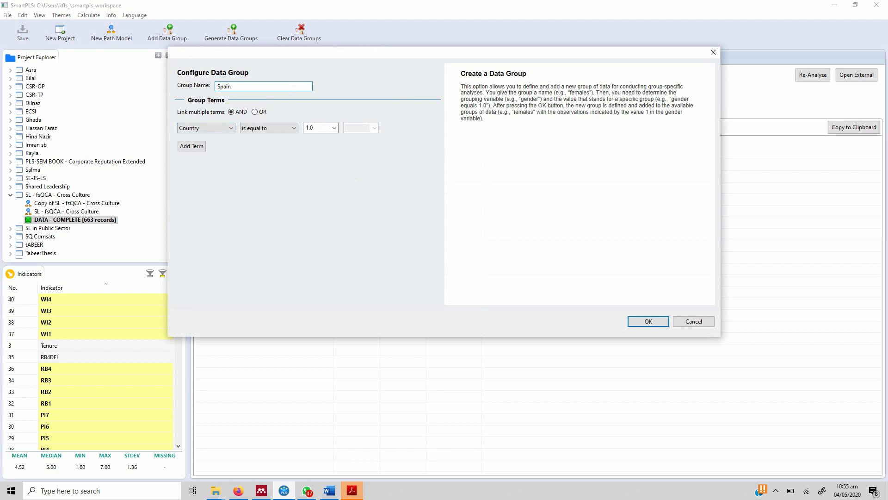
pyautogui.click(637, 320)
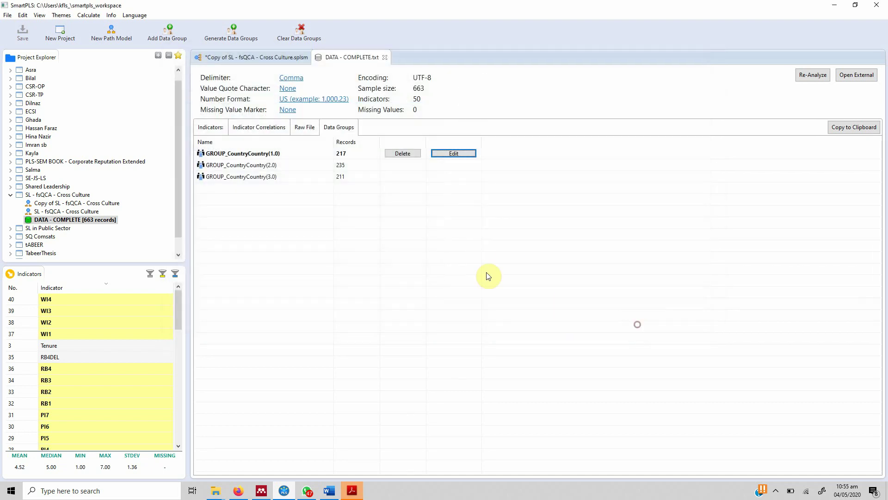
pyautogui.moveTo(390, 166)
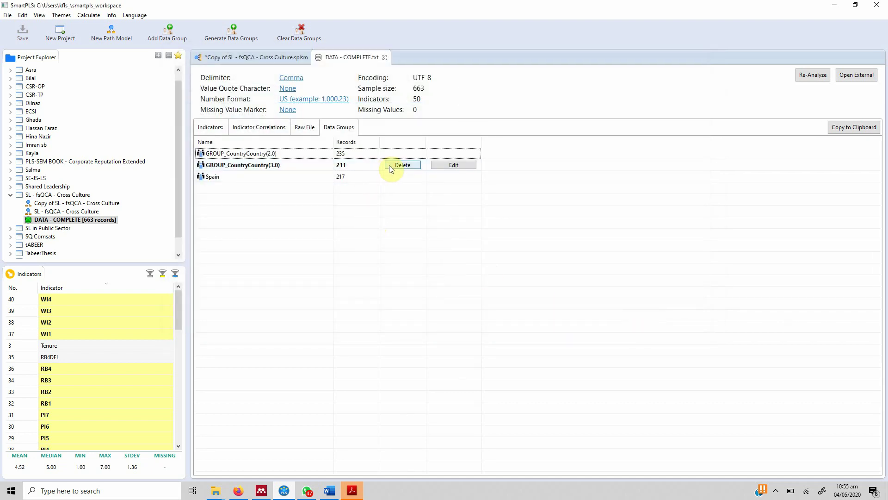
pyautogui.click(453, 165)
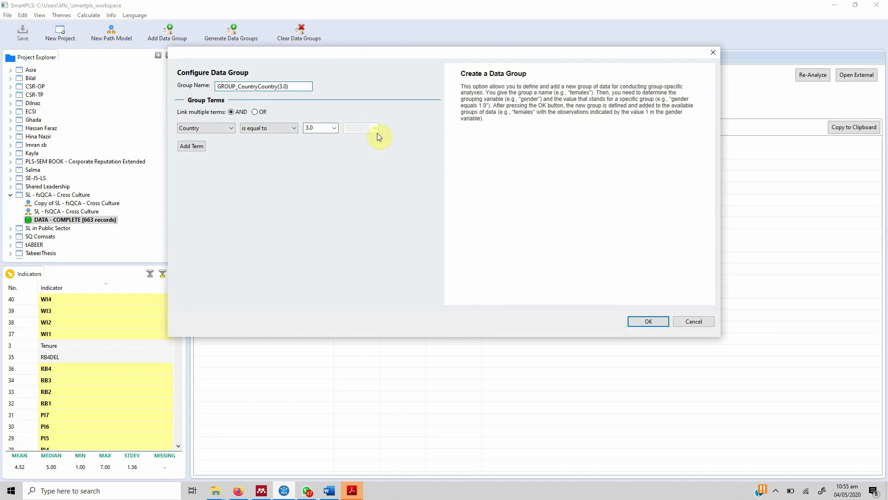
pyautogui.write('Pakistan')
pyautogui.click(649, 321)
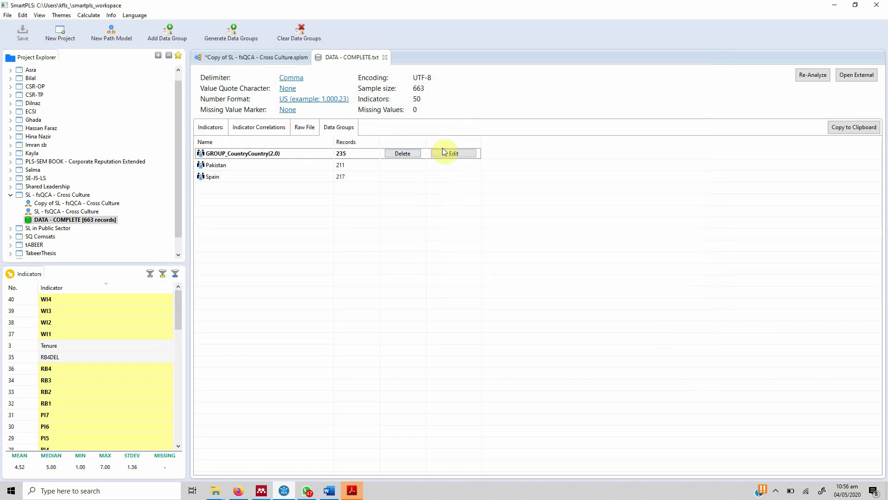
# - Rename the value 2.0 group to China and go back to the Copy of SL model
pyautogui.click(451, 156)
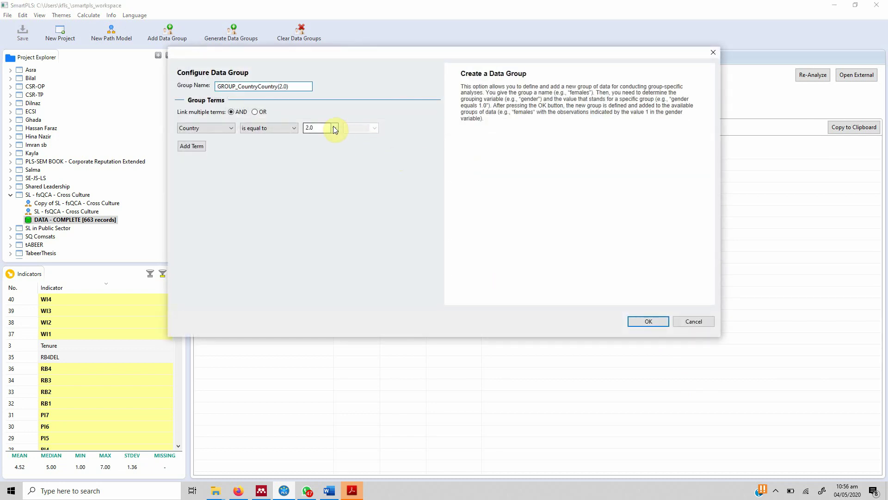
pyautogui.hotkey('ctrl', 'a')
pyautogui.press('BackSpace')
pyautogui.write('China')
pyautogui.click(637, 319)
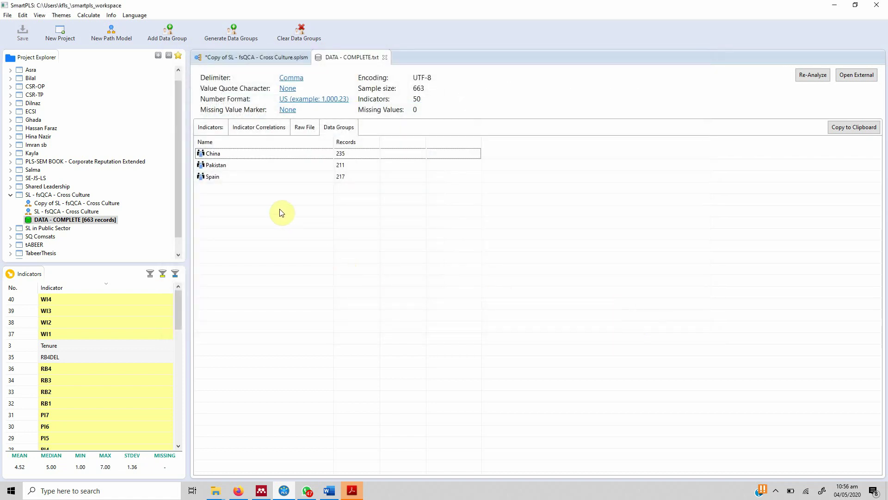
pyautogui.click(276, 58)
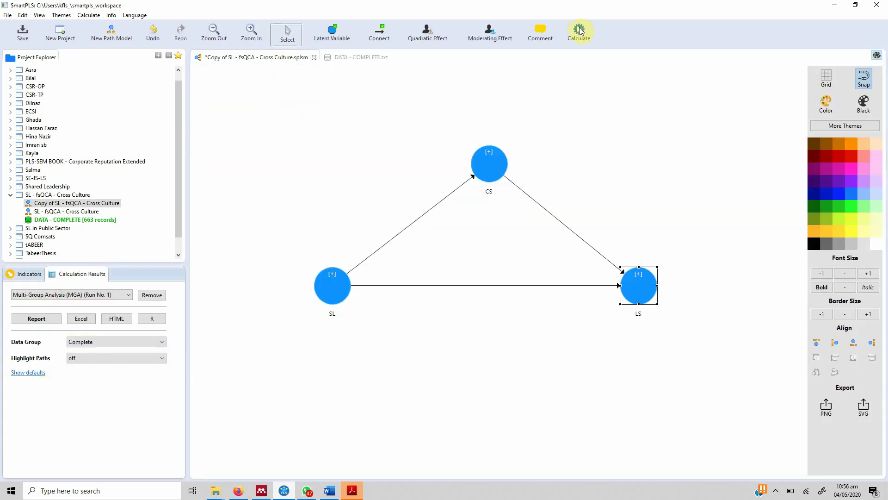
# - Run the PLS algorithm with path weighting on the China, Pakistan and Spain data groups
pyautogui.click(580, 32)
pyautogui.click(594, 34)
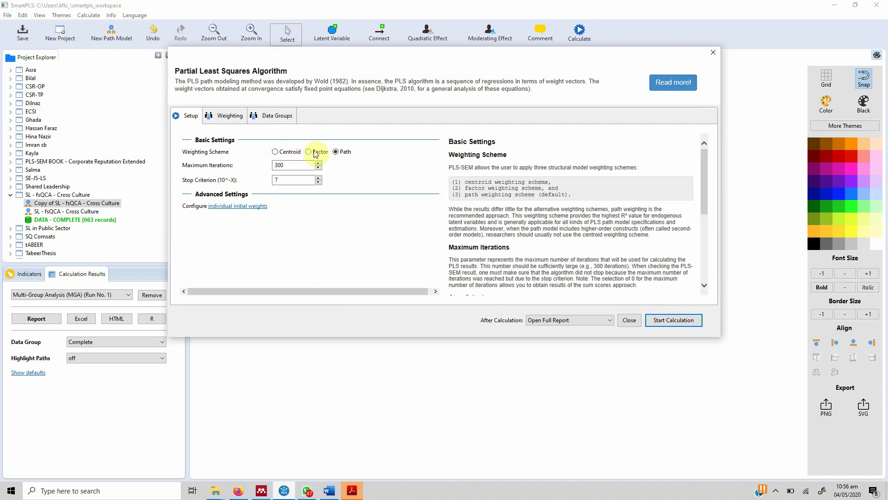
pyautogui.click(232, 116)
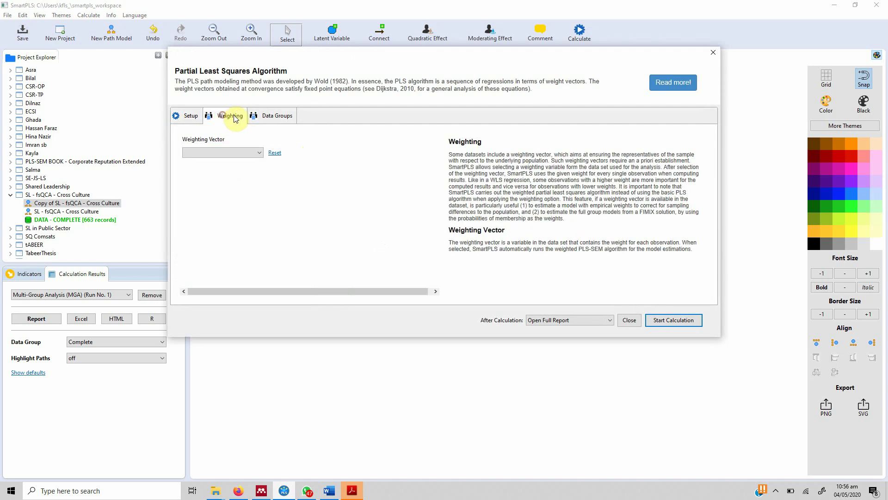
pyautogui.click(189, 115)
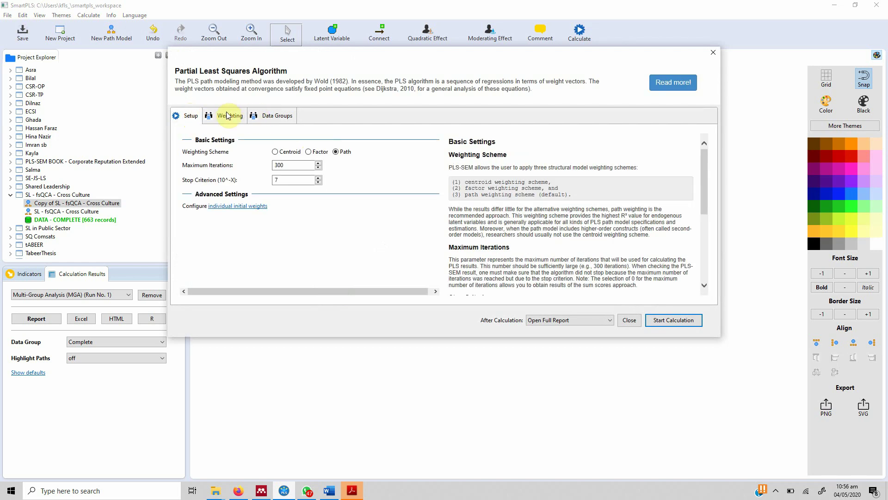
pyautogui.click(319, 151)
pyautogui.click(334, 152)
pyautogui.click(225, 115)
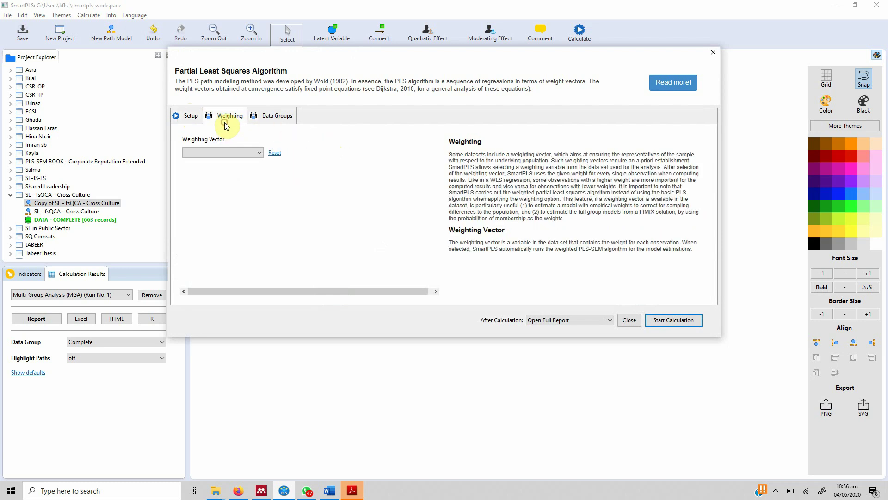
pyautogui.click(266, 117)
pyautogui.click(185, 150)
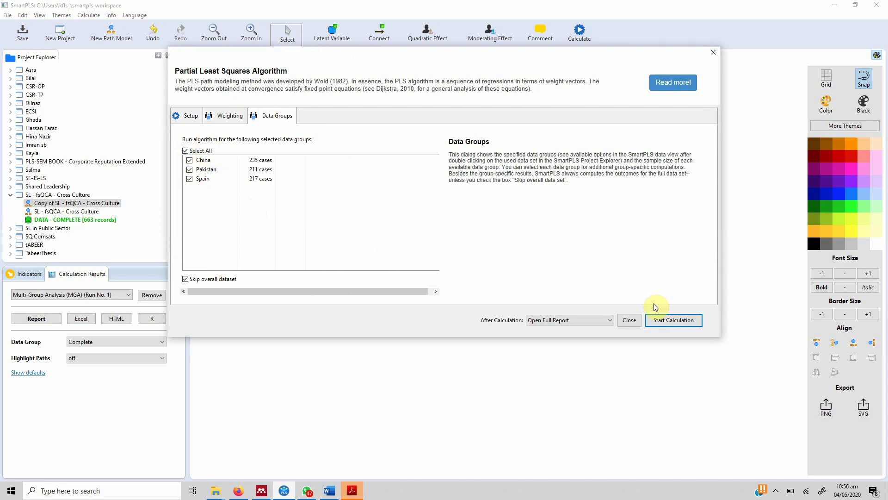
pyautogui.click(661, 320)
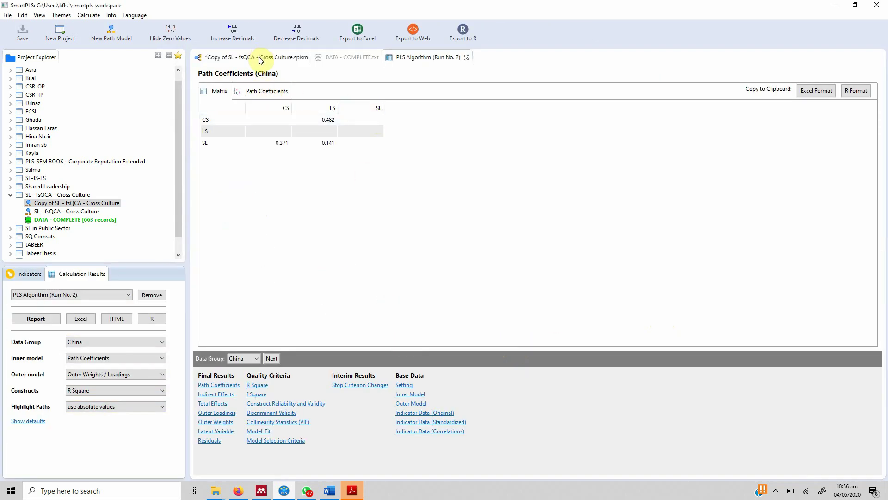
# - On the path model diagram, keep Highlight Paths set to absolute values
pyautogui.click(255, 57)
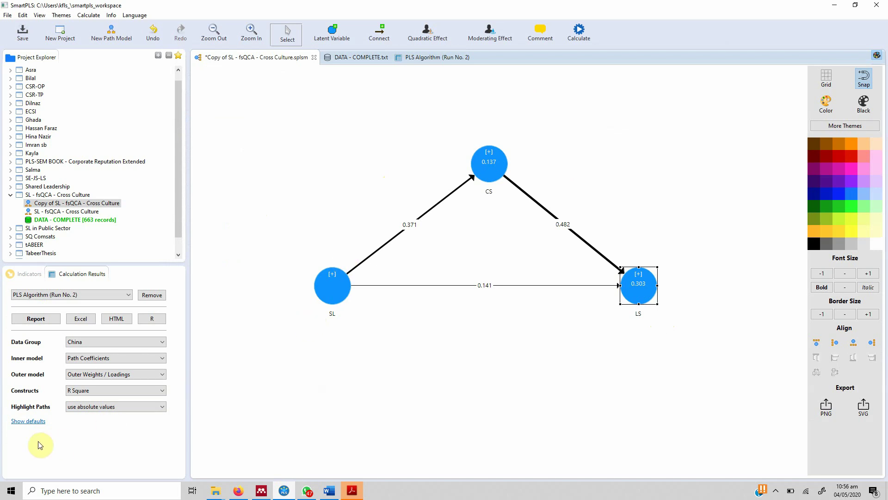
pyautogui.click(92, 409)
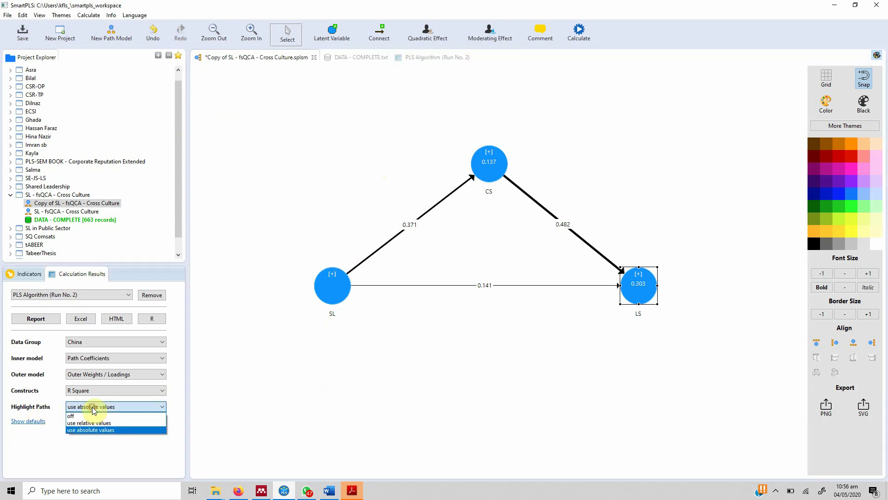
pyautogui.click(91, 430)
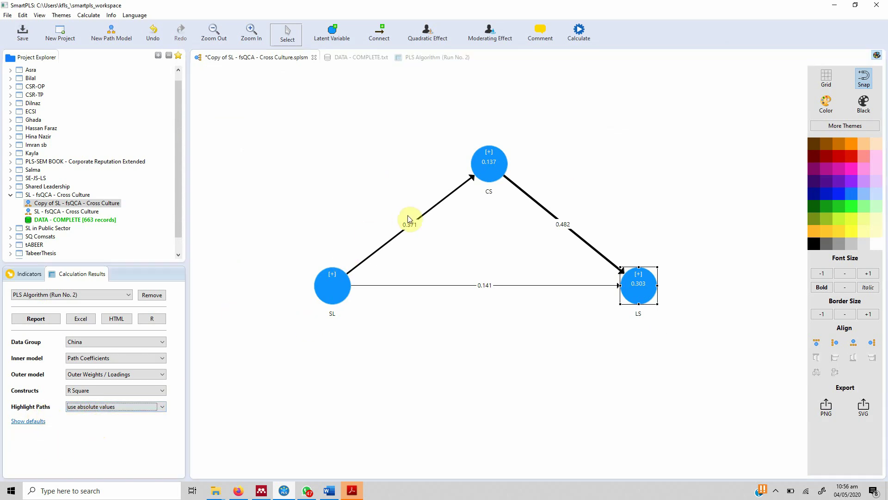
pyautogui.moveTo(493, 181)
# - Compare the China, Pakistan and Spain estimates on the diagram, ending on Pakistan
pyautogui.click(126, 343)
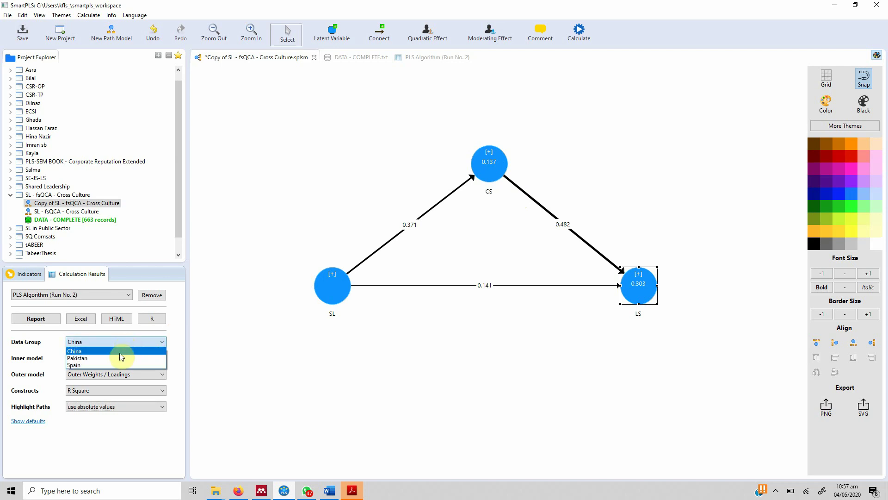
pyautogui.click(118, 356)
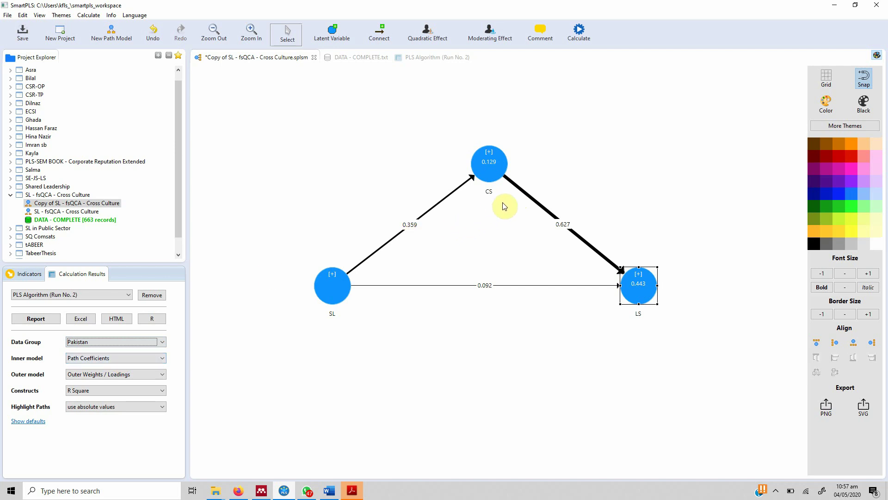
pyautogui.click(144, 342)
pyautogui.click(134, 352)
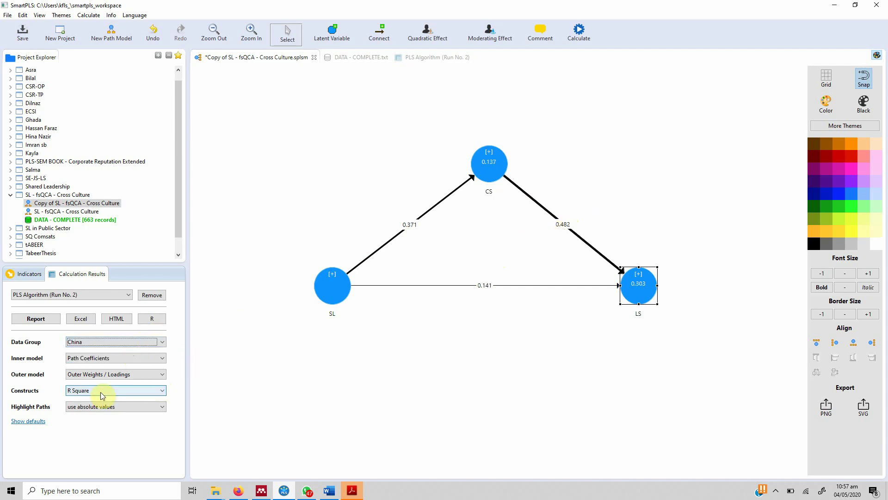
pyautogui.click(90, 345)
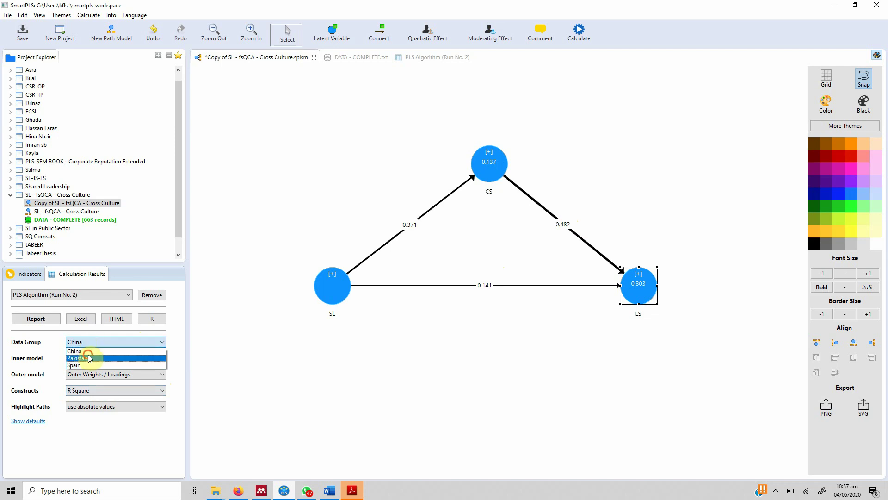
pyautogui.click(86, 353)
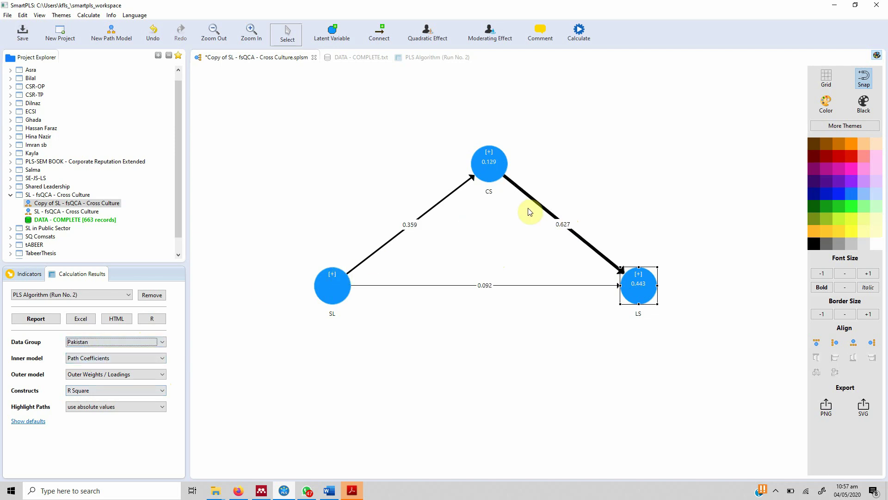
pyautogui.click(121, 341)
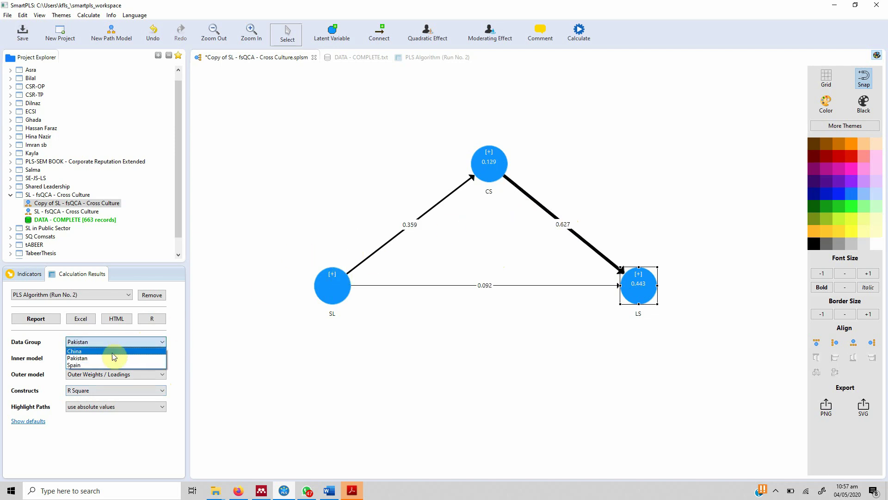
pyautogui.click(105, 365)
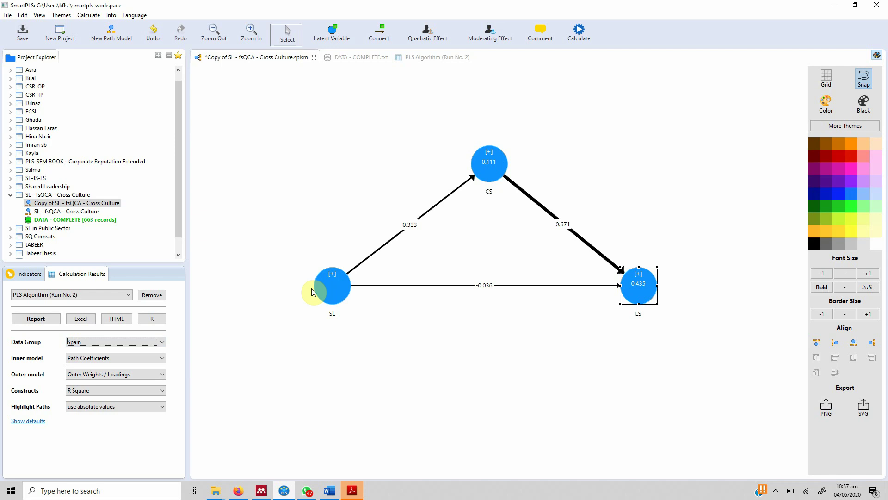
pyautogui.click(145, 341)
pyautogui.click(144, 351)
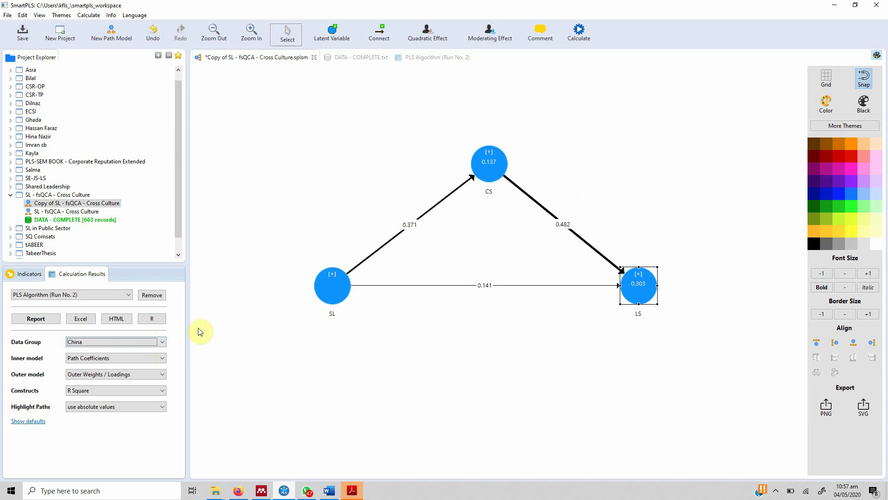
pyautogui.click(140, 341)
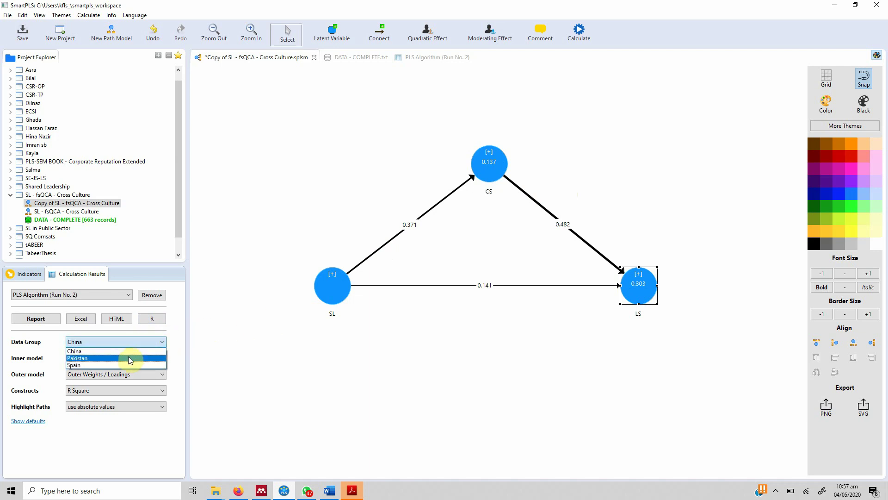
pyautogui.click(129, 357)
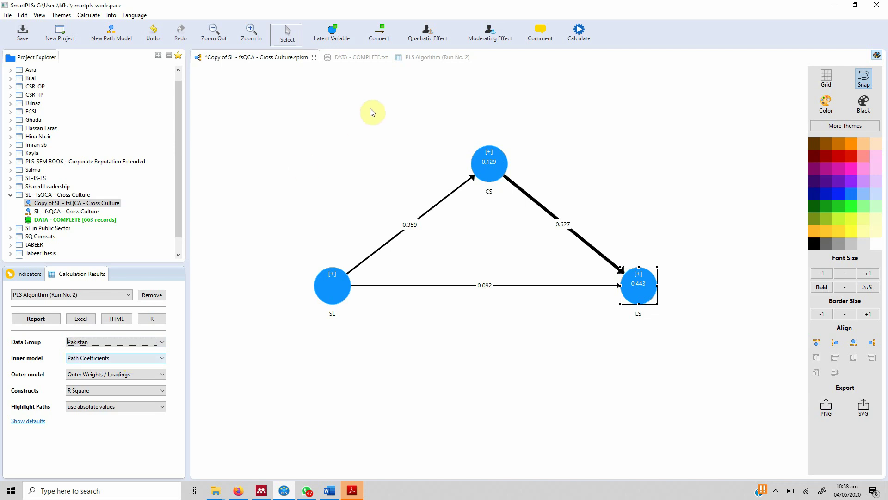
# - Set up a multi-group analysis with China, Pakistan and Spain in both Groups A and B
pyautogui.click(579, 29)
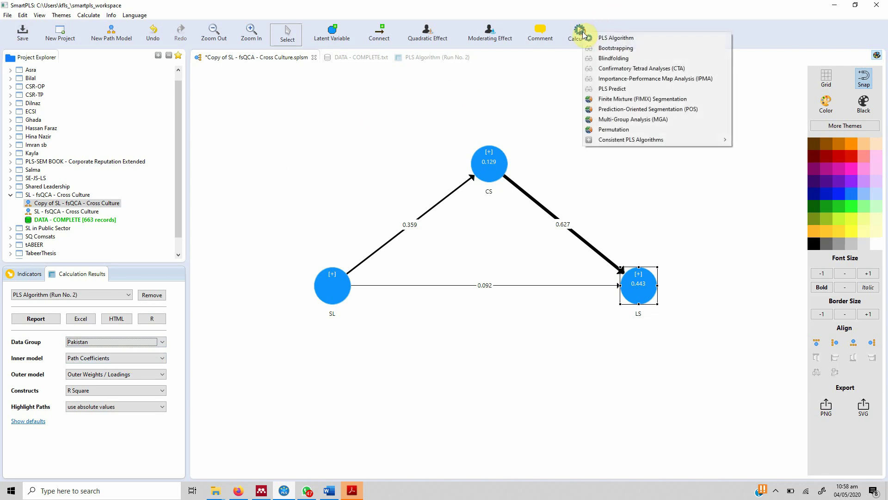
pyautogui.click(638, 120)
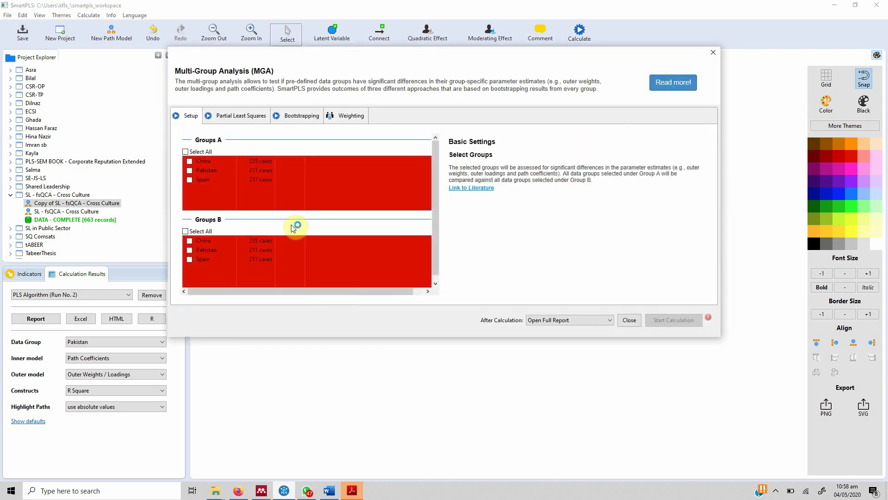
pyautogui.click(186, 152)
pyautogui.click(185, 231)
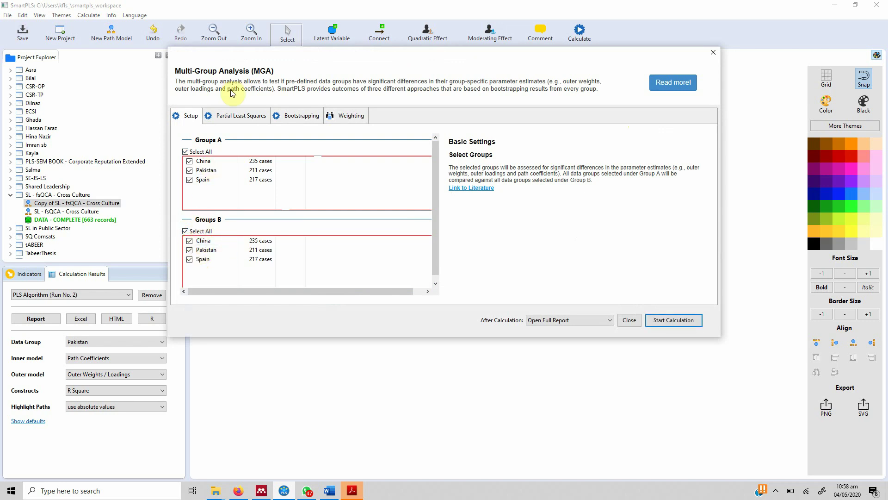
# - Review the MGA PLS, bootstrapping and weighting settings, keeping Open Full Report after calculation
pyautogui.click(239, 116)
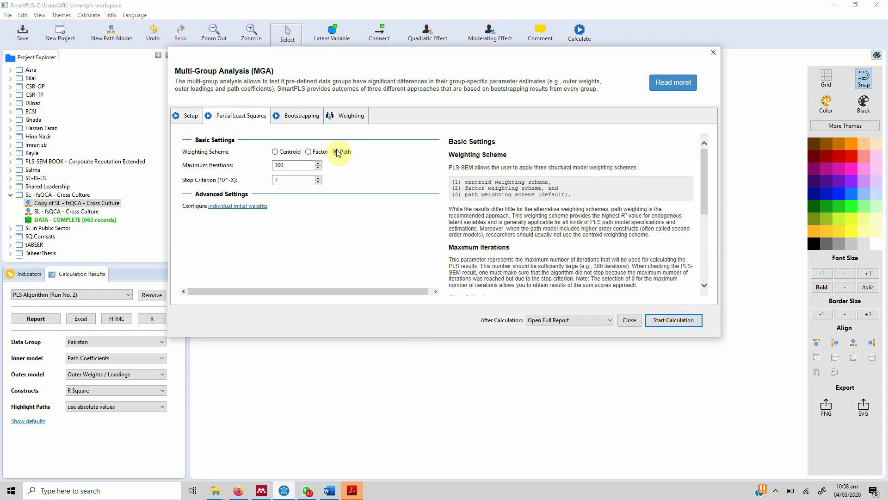
pyautogui.click(308, 116)
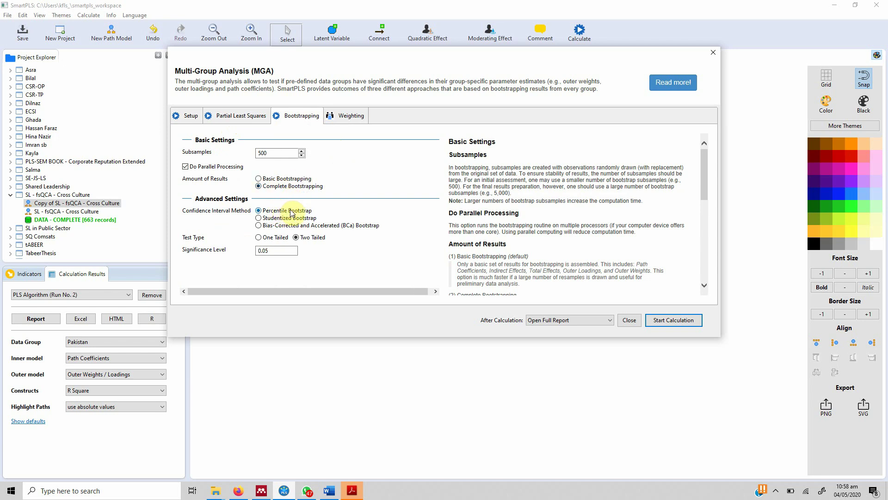
pyautogui.click(342, 116)
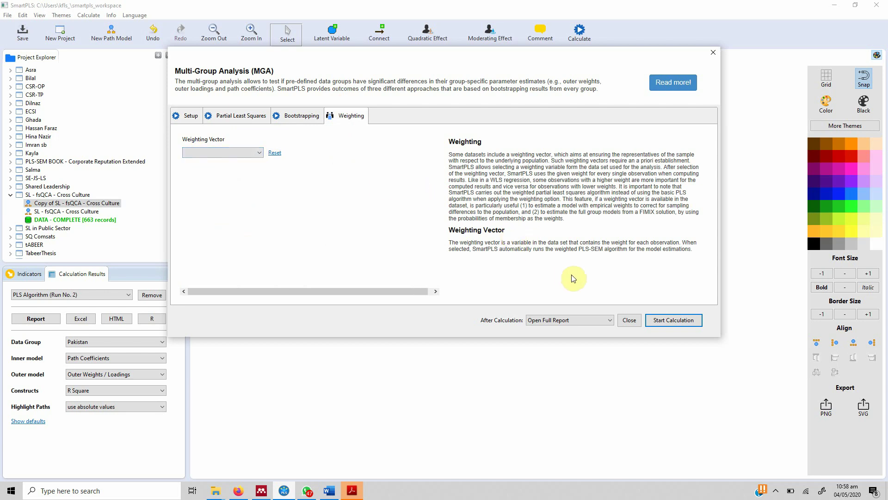
pyautogui.click(609, 321)
pyautogui.click(609, 323)
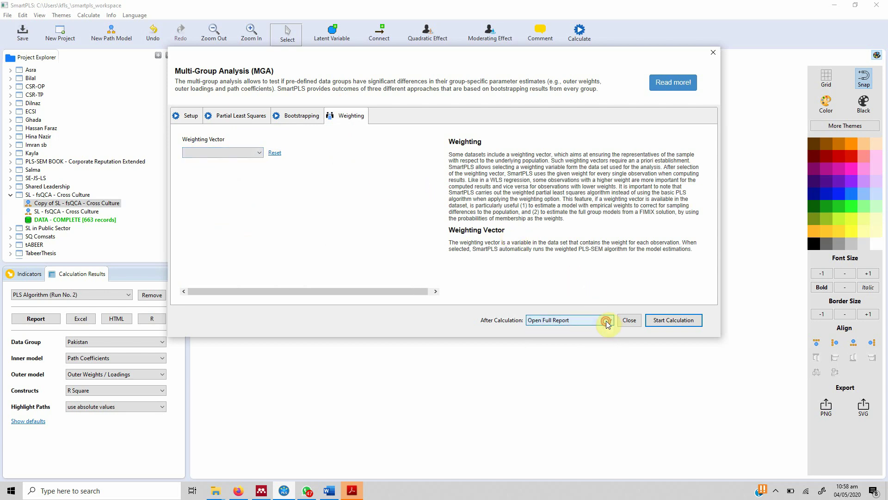
# - Run the MGA and review Parametric, Welch-Satterthwait and Confidence Interval results before returning to PLS-MGA
pyautogui.click(663, 320)
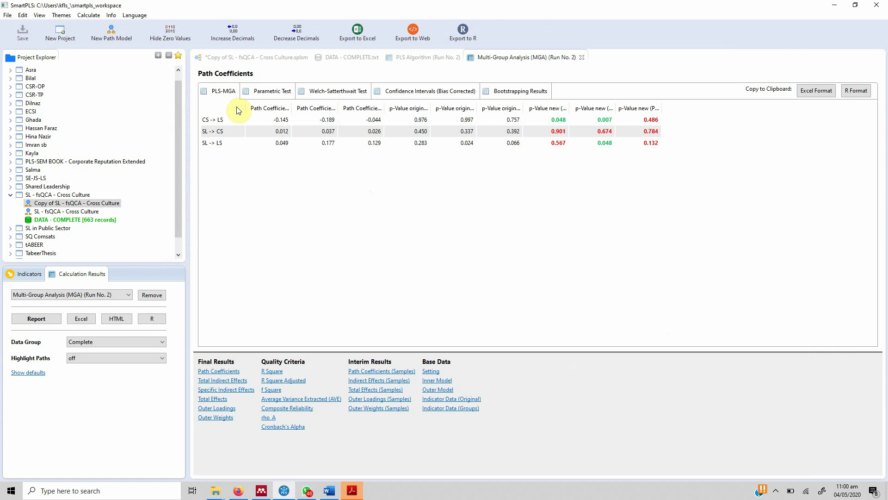
pyautogui.click(270, 92)
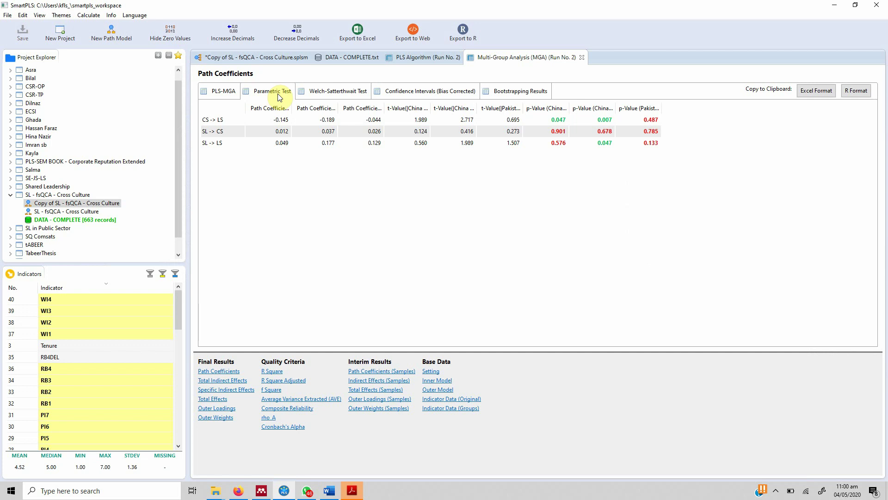
pyautogui.click(326, 95)
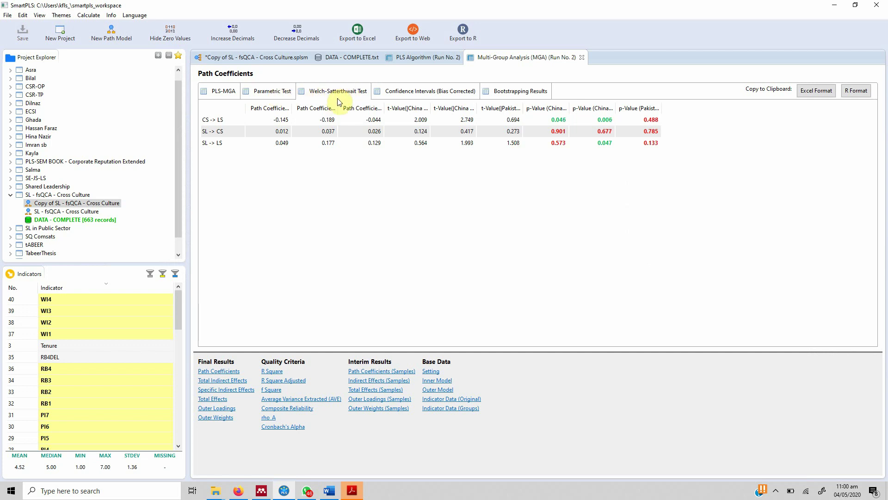
pyautogui.click(416, 94)
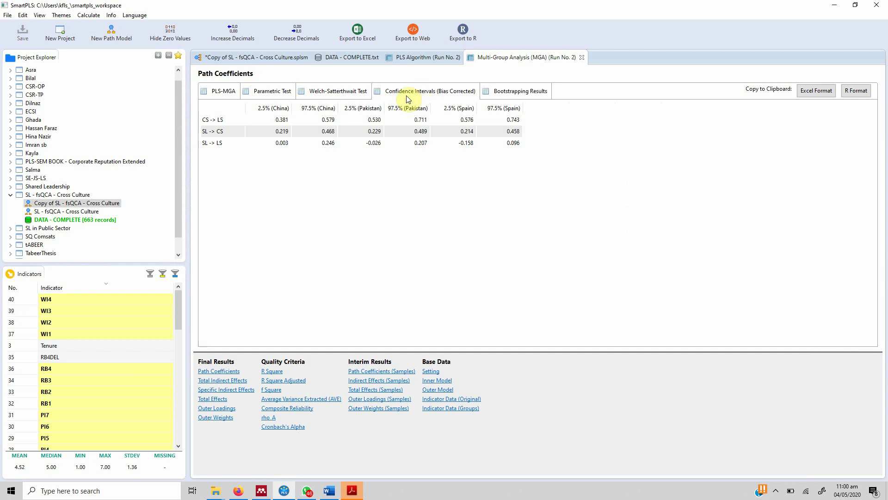
pyautogui.click(223, 94)
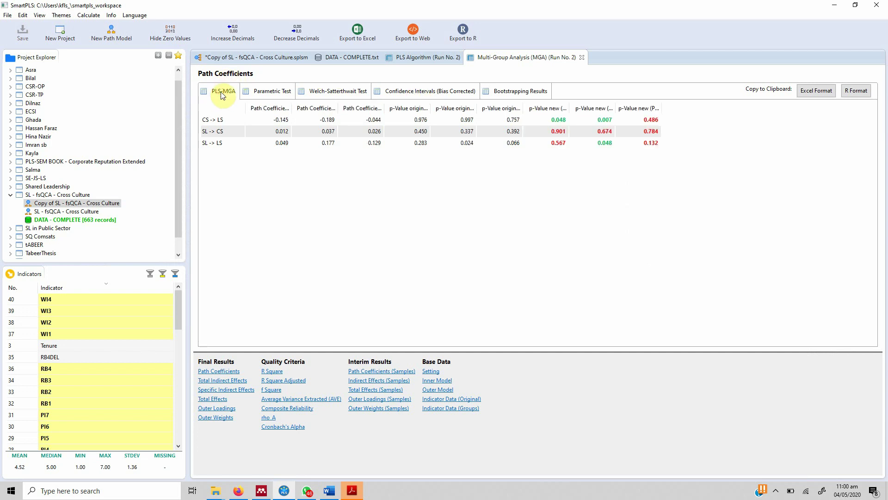
# - Widen the China–Pakistan difference and p-Value new columns, highlighting the CS -> LS row
pyautogui.moveTo(292, 110); pyautogui.dragTo(332, 109)
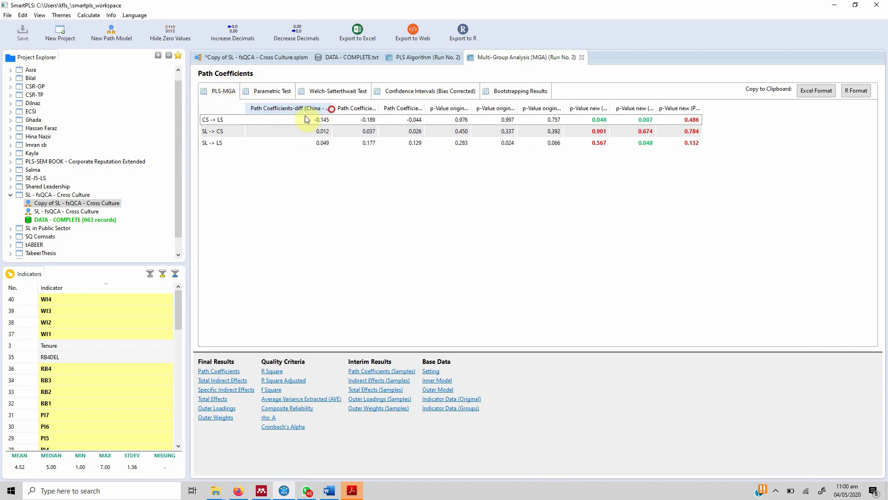
pyautogui.click(207, 122)
pyautogui.moveTo(332, 108); pyautogui.dragTo(398, 105)
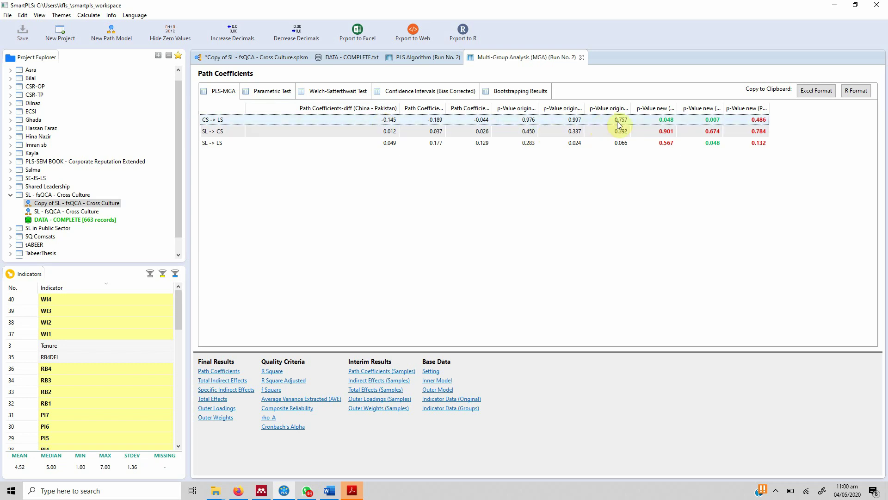
pyautogui.moveTo(675, 112); pyautogui.dragTo(746, 109)
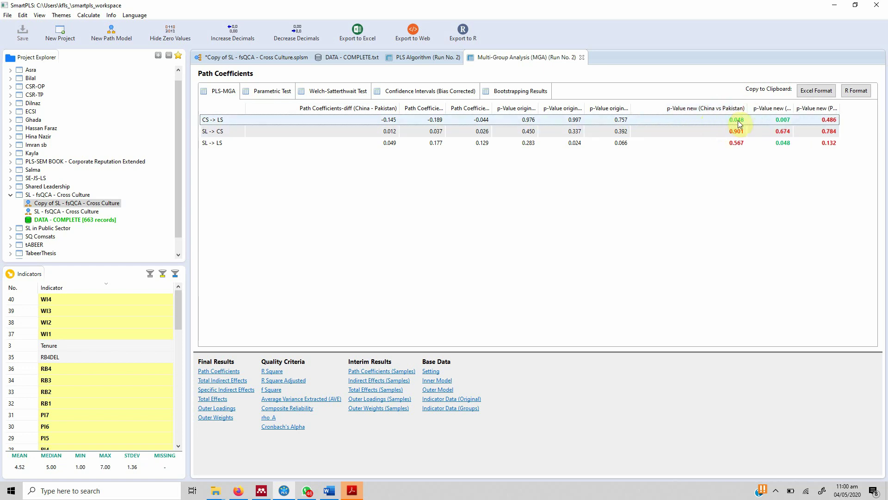
pyautogui.click(737, 123)
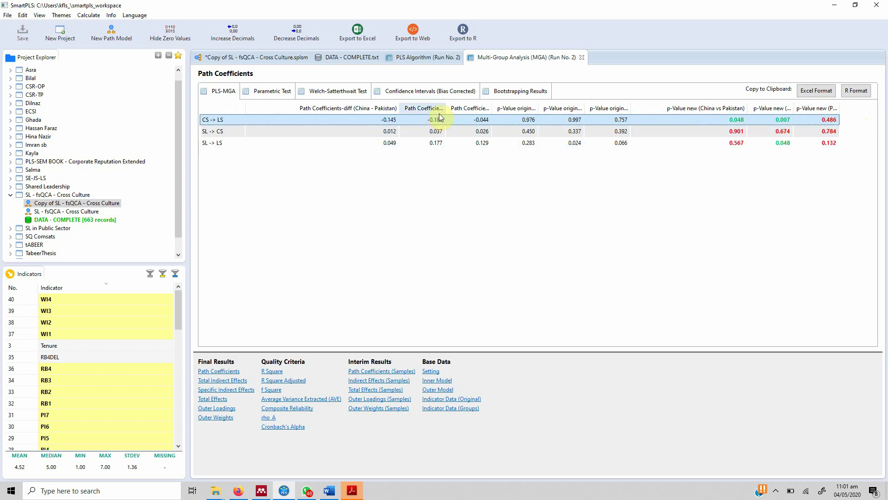
pyautogui.moveTo(445, 109); pyautogui.dragTo(510, 108)
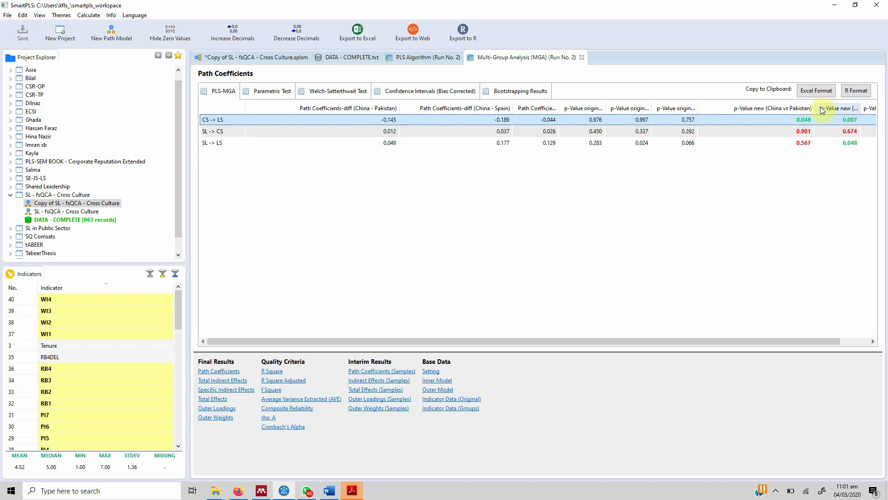
# - Widen the China vs Spain p-value column and scroll across the PLS-MGA table, marking SL -> LS
pyautogui.moveTo(861, 109); pyautogui.dragTo(871, 109)
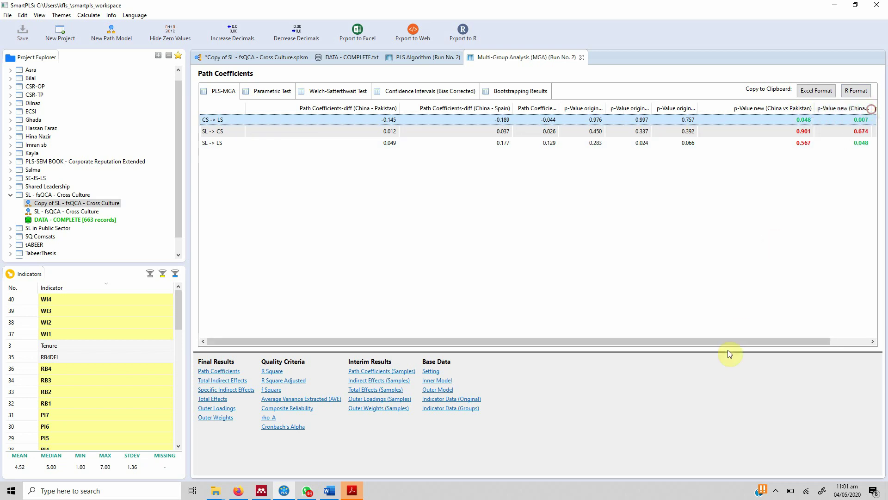
pyautogui.moveTo(744, 341); pyautogui.dragTo(782, 344)
pyautogui.click(818, 141)
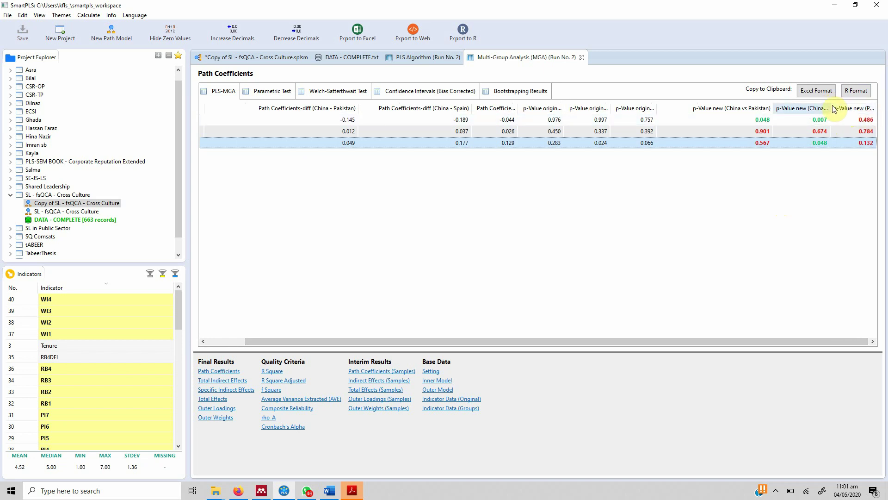
pyautogui.moveTo(833, 109); pyautogui.dragTo(867, 106)
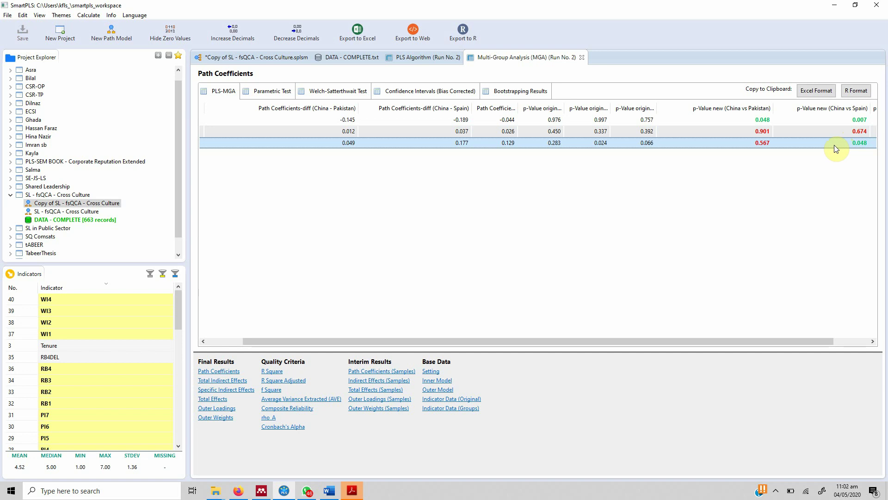
pyautogui.moveTo(450, 342); pyautogui.dragTo(550, 331)
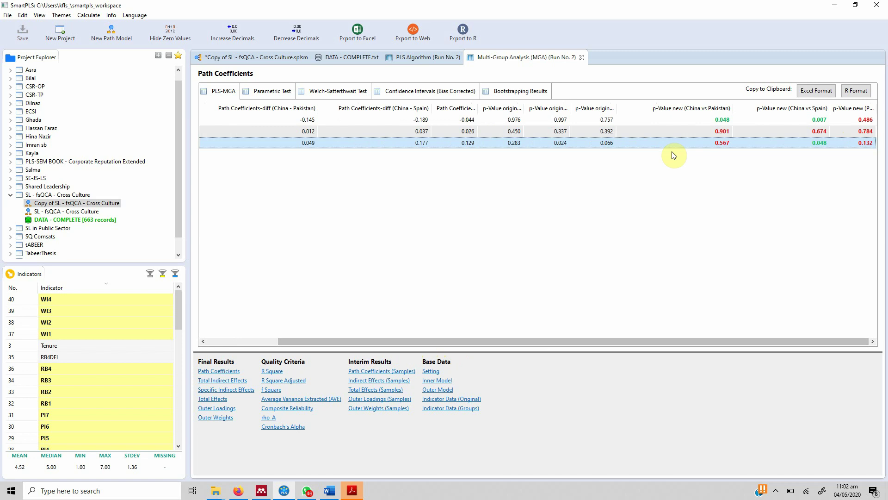
pyautogui.moveTo(674, 155); pyautogui.dragTo(673, 155)
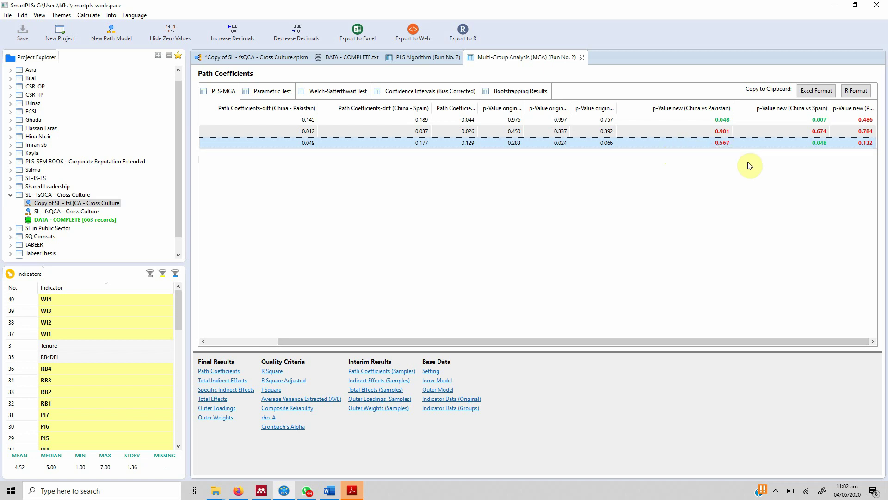
pyautogui.moveTo(761, 341); pyautogui.dragTo(584, 349)
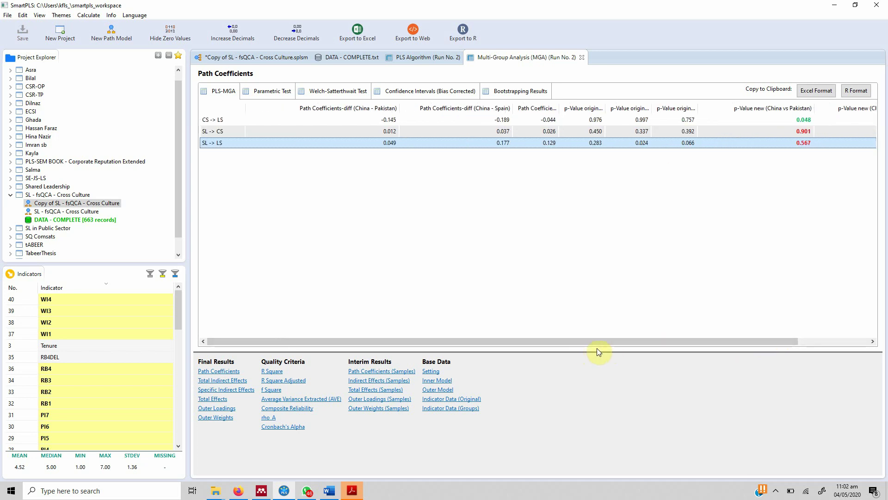
pyautogui.moveTo(600, 343); pyautogui.dragTo(673, 336)
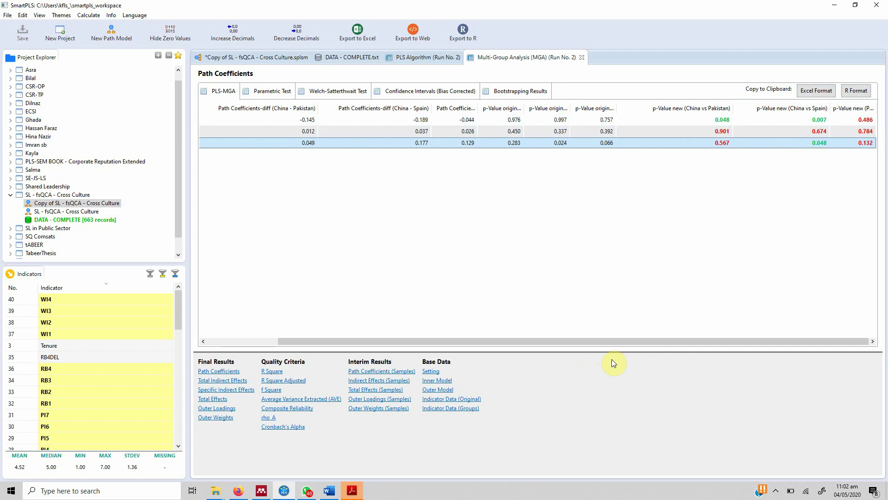
pyautogui.moveTo(612, 343); pyautogui.dragTo(511, 333)
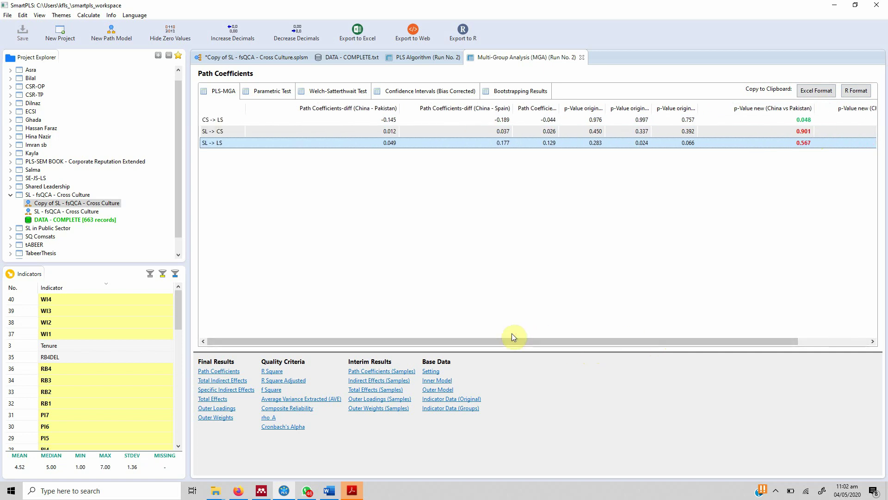